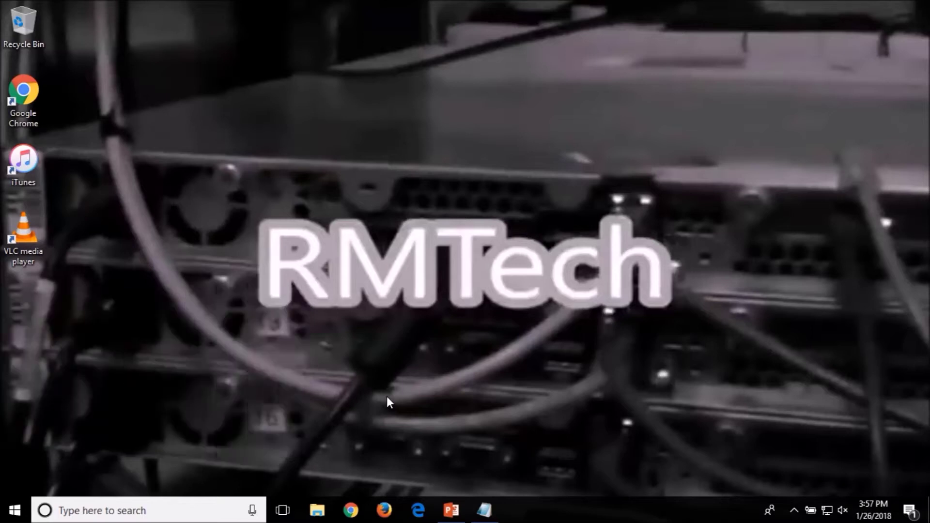
# Browse File Explorer to C:\Games\Quake 4\q4base and select Quake4Config.cfg.
pyautogui.click(311, 513)
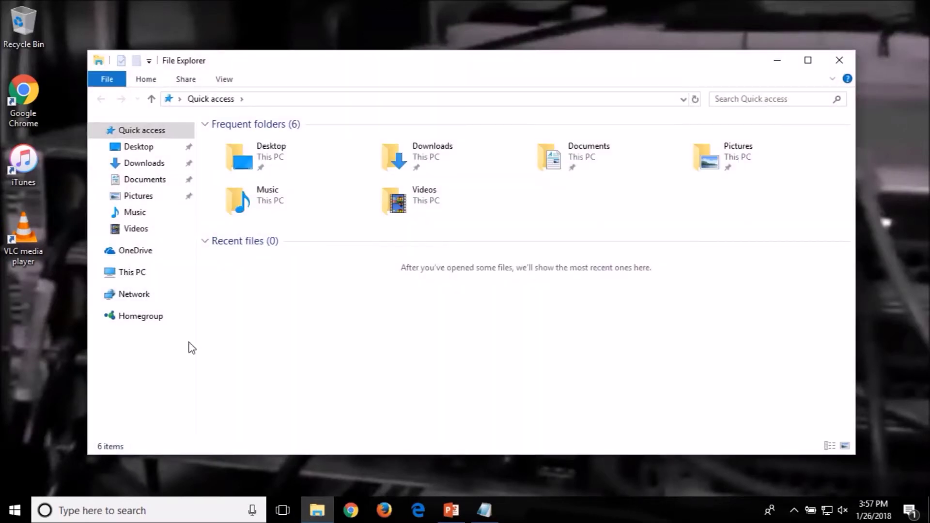
pyautogui.click(140, 272)
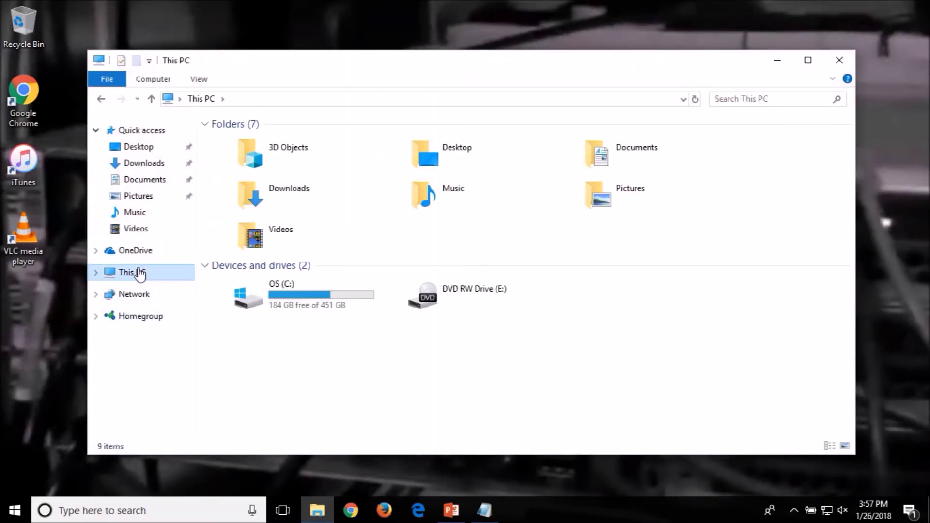
pyautogui.doubleClick(283, 304)
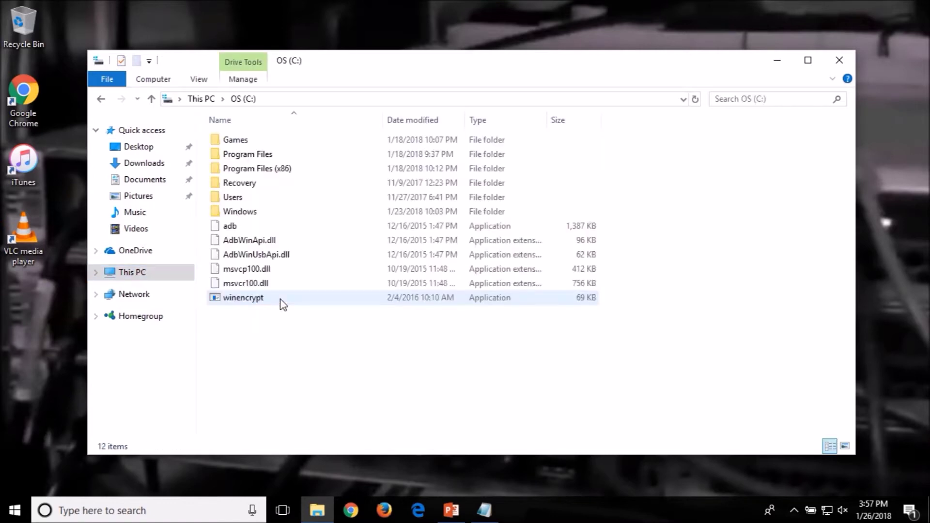
pyautogui.doubleClick(245, 144)
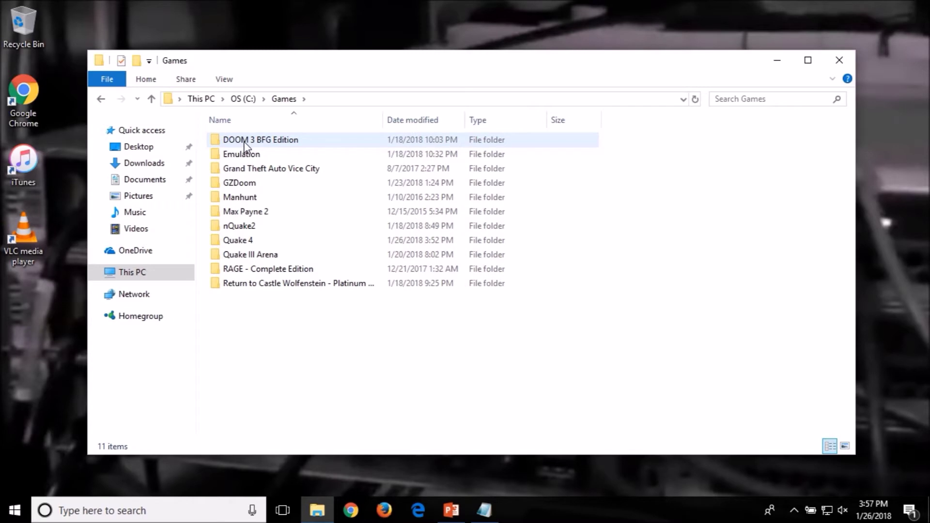
pyautogui.click(237, 243)
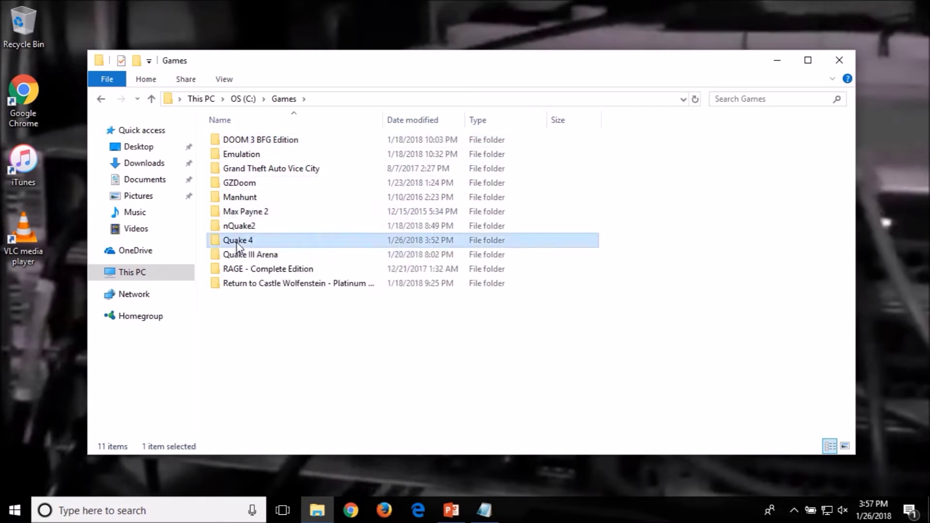
pyautogui.doubleClick(237, 243)
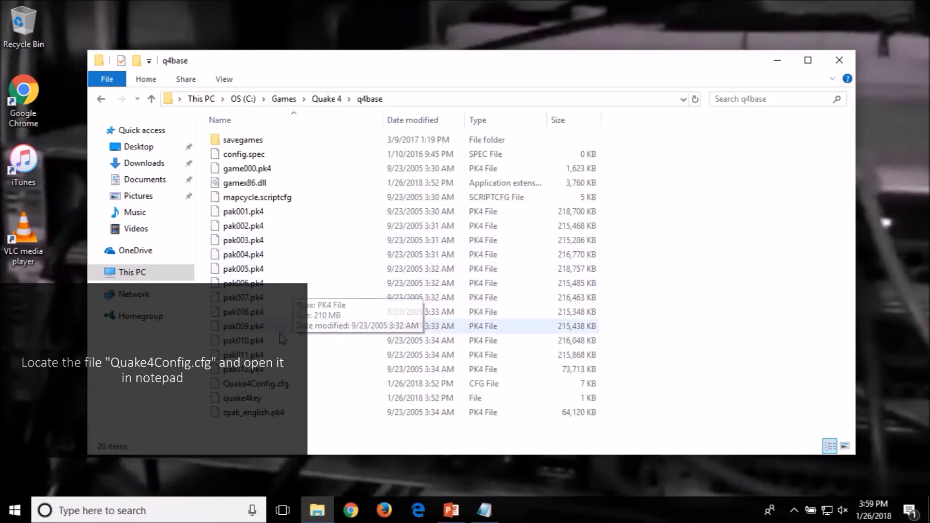
pyautogui.click(250, 385)
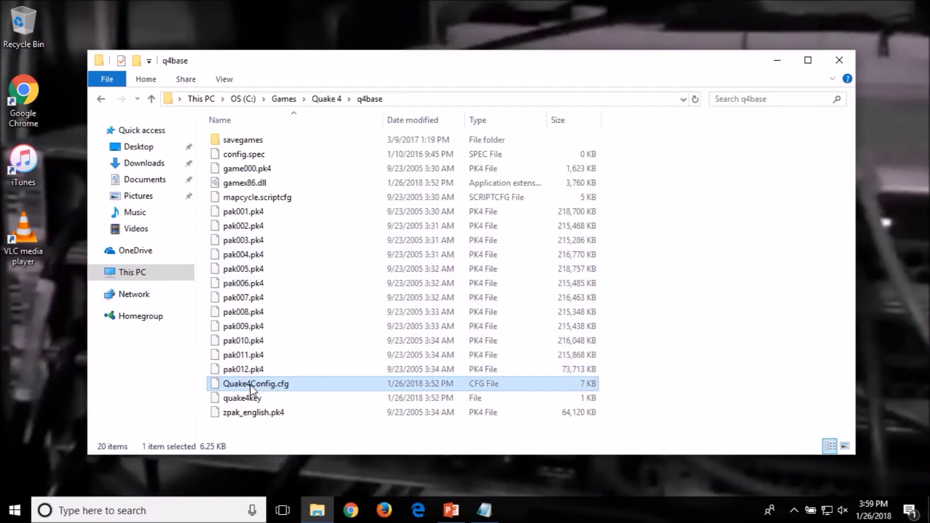
# Open Quake4Config.cfg in Notepad without making Notepad the default app for .cfg files.
pyautogui.rightClick(250, 385)
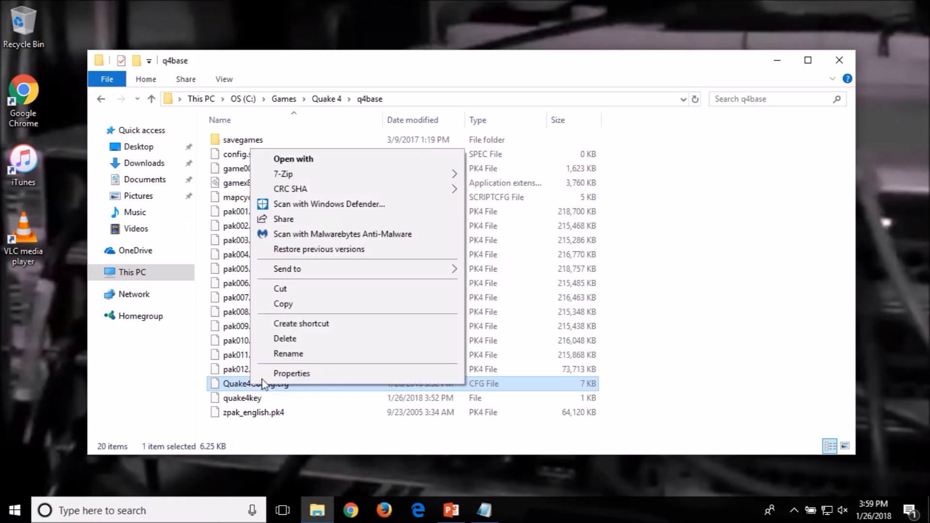
pyautogui.click(345, 165)
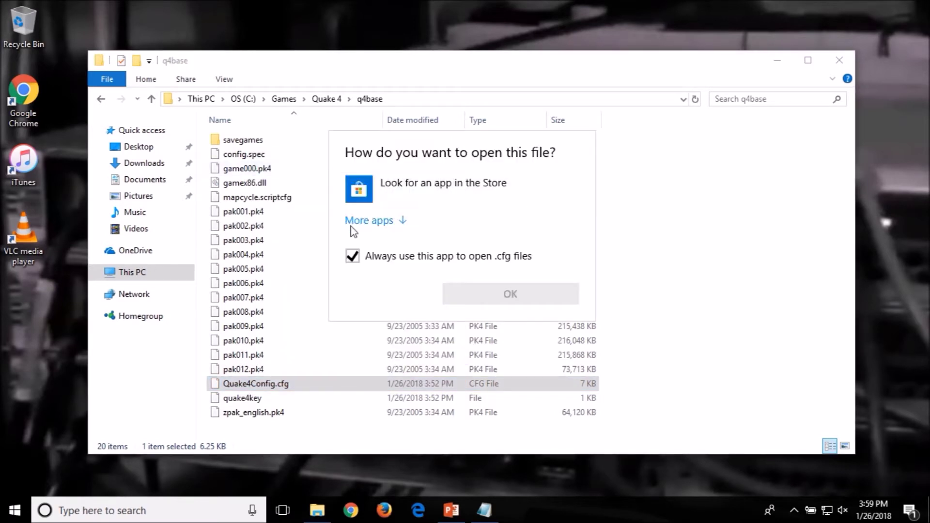
pyautogui.click(369, 220)
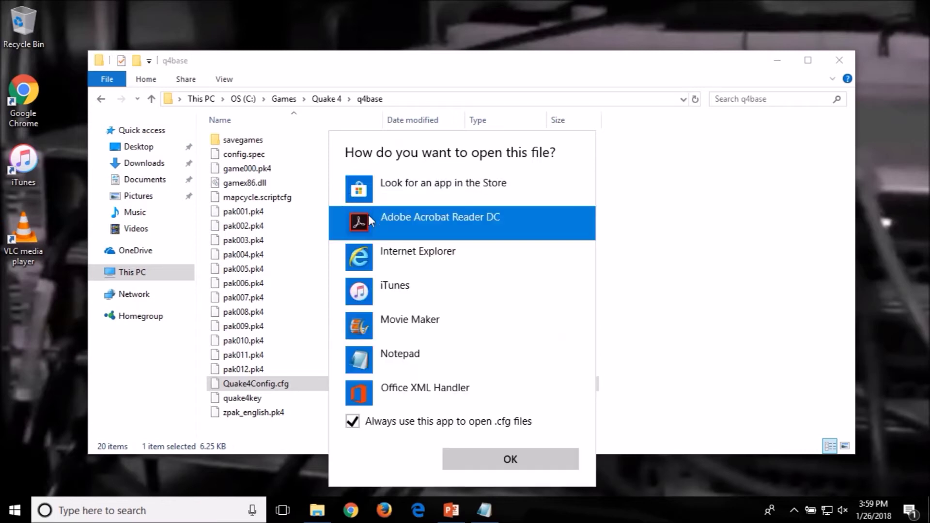
pyautogui.click(355, 422)
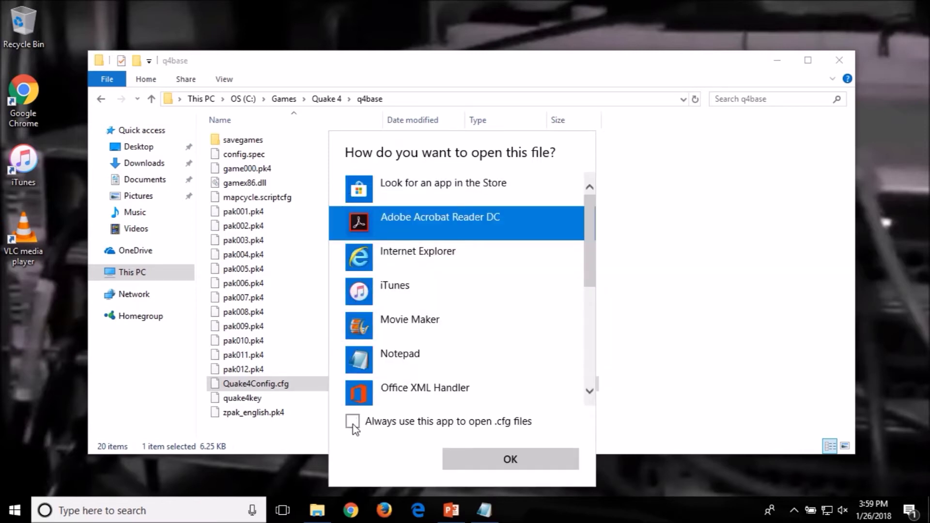
pyautogui.click(390, 357)
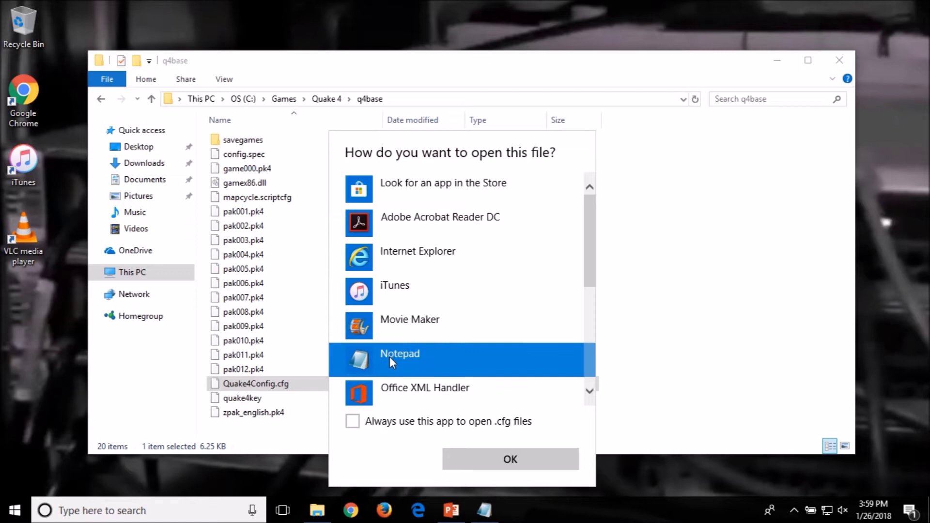
pyautogui.click(474, 461)
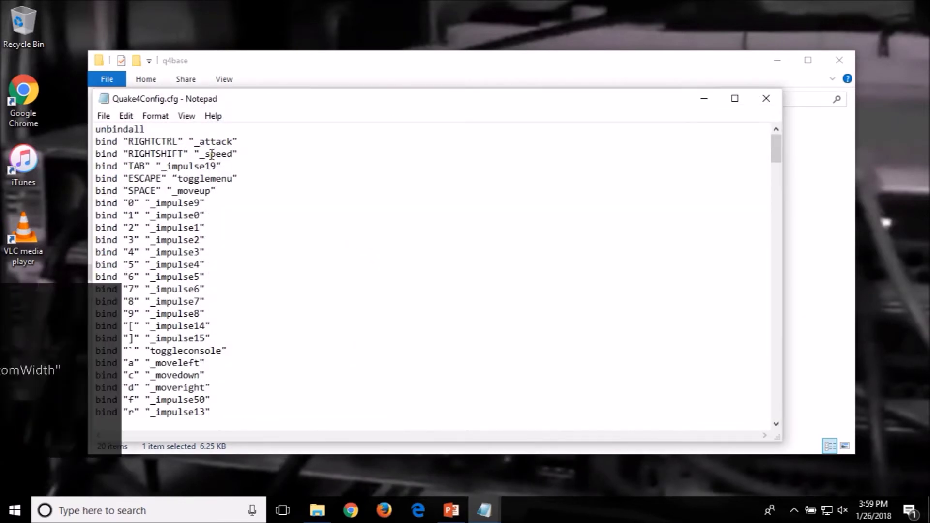
# Find 'seta r_customwidth' in the config with Notepad's Find.
pyautogui.click(129, 118)
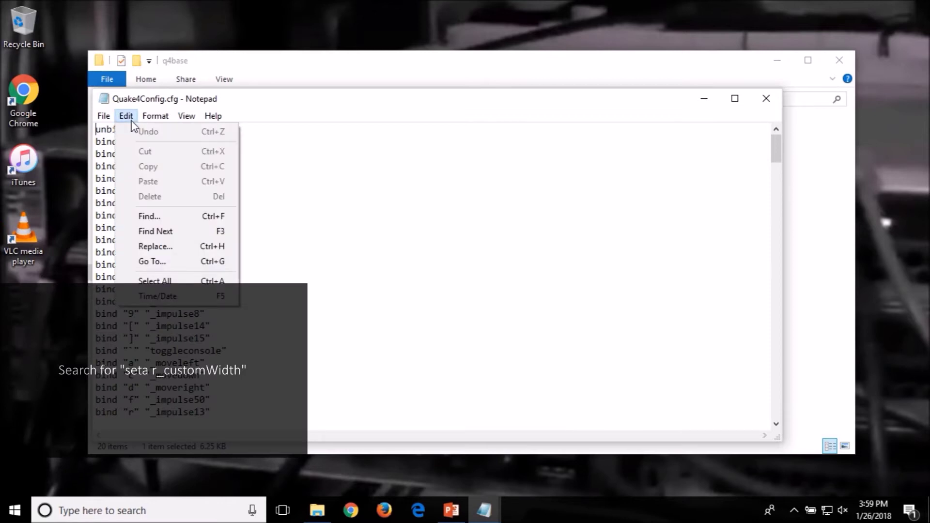
pyautogui.click(150, 218)
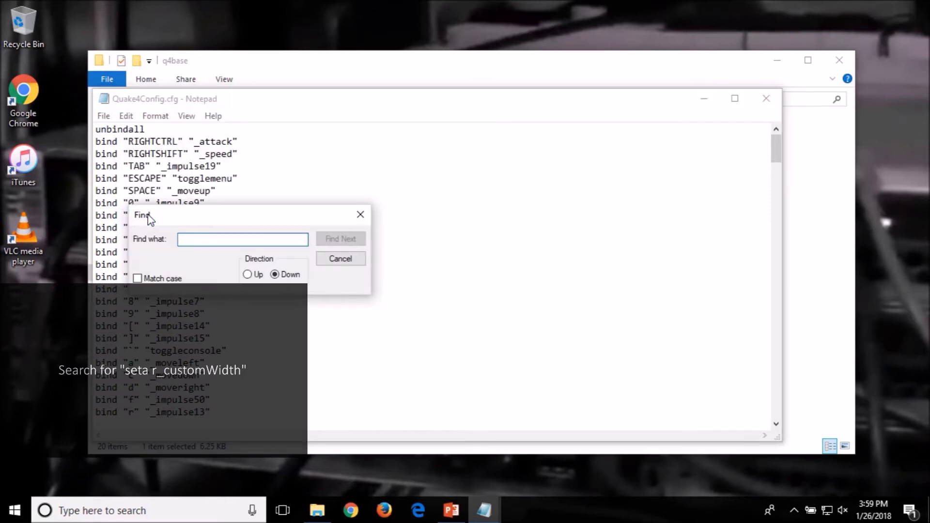
pyautogui.write('se')
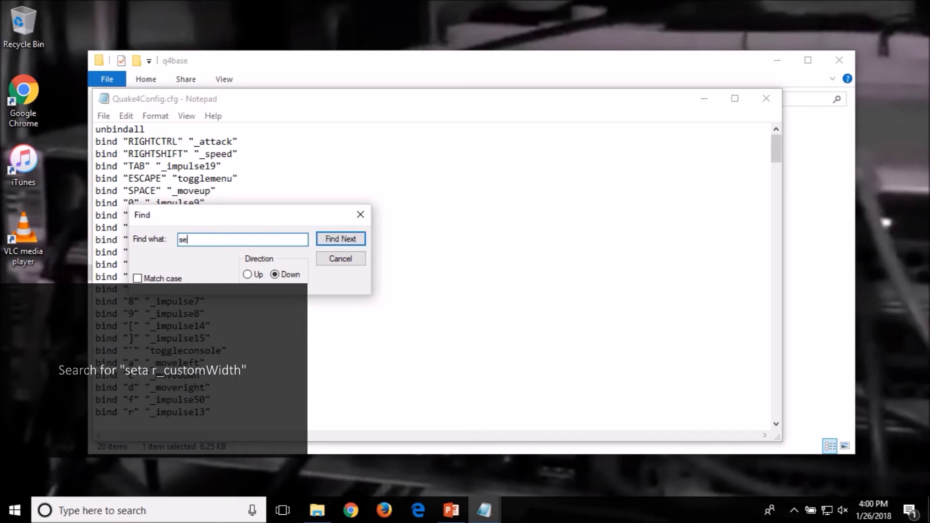
pyautogui.write('ta r_customwidth')
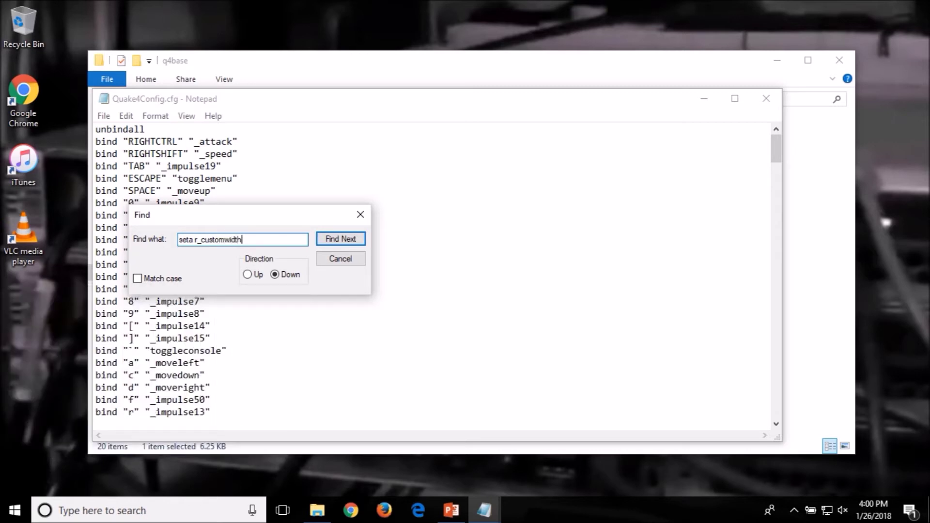
pyautogui.click(336, 241)
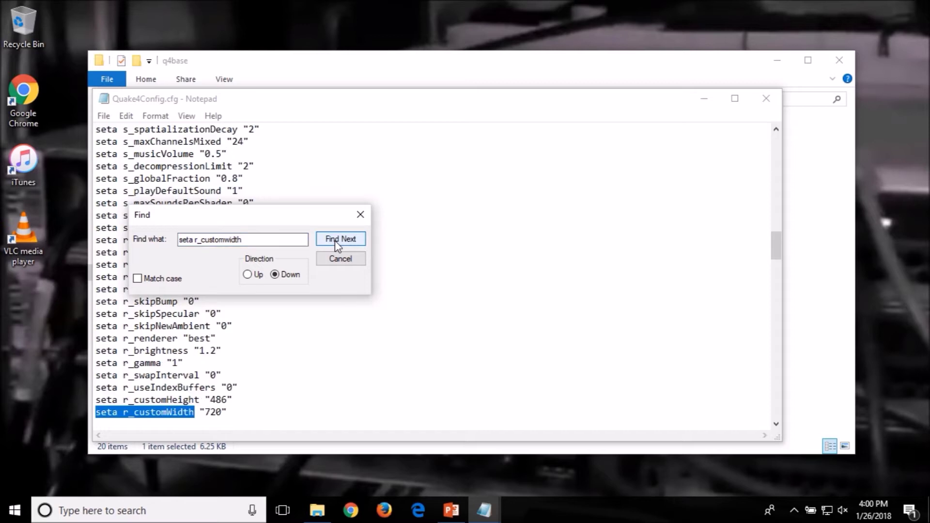
# Change the r_customWidth value from 720 to 1366.
pyautogui.click(361, 215)
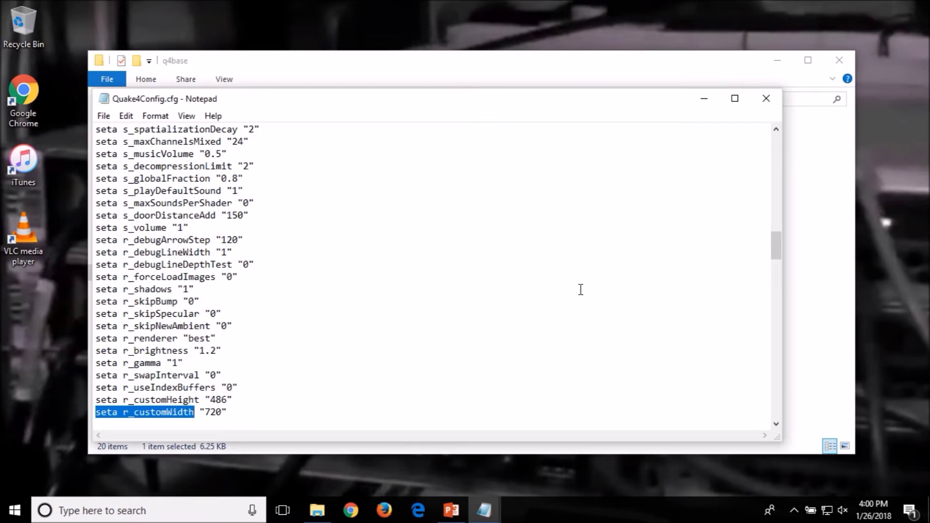
pyautogui.scroll(-1, 777, 250)
pyautogui.moveTo(778, 252); pyautogui.dragTo(774, 259)
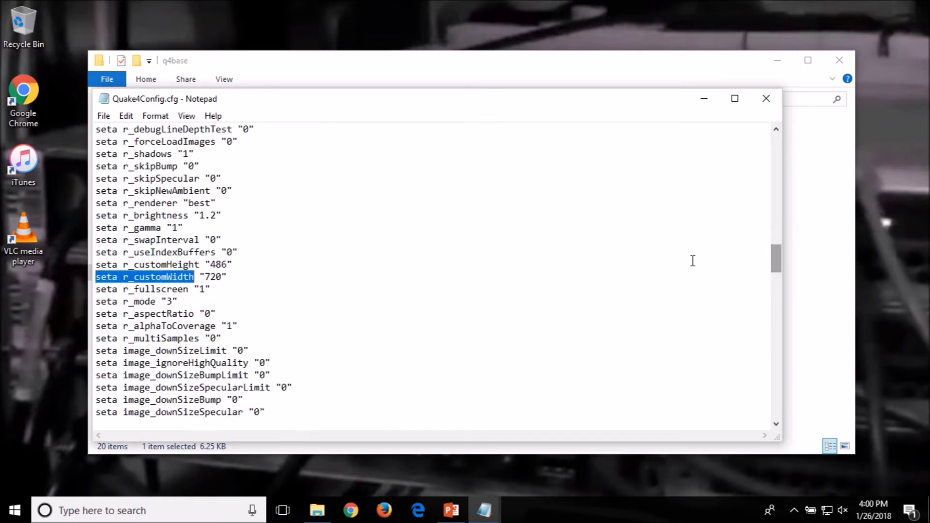
pyautogui.click(102, 275)
pyautogui.moveTo(97, 265); pyautogui.dragTo(245, 276)
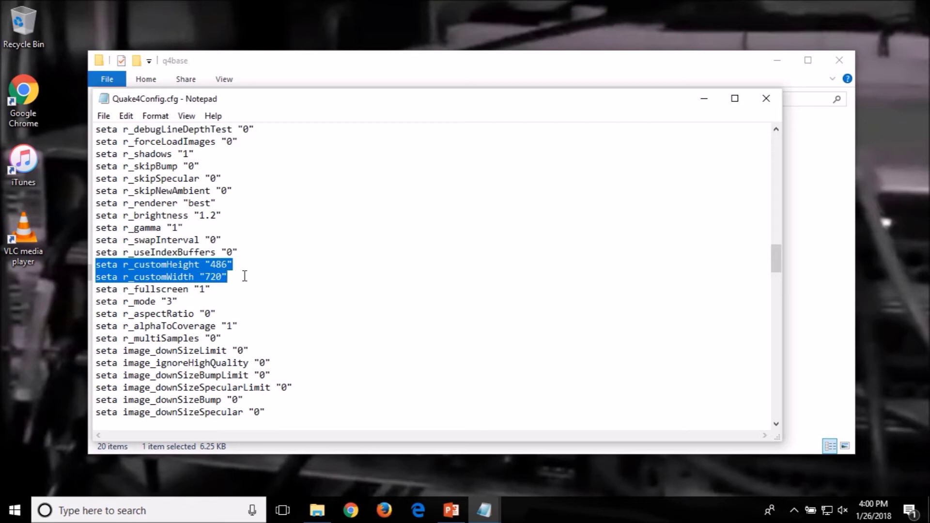
pyautogui.click(245, 276)
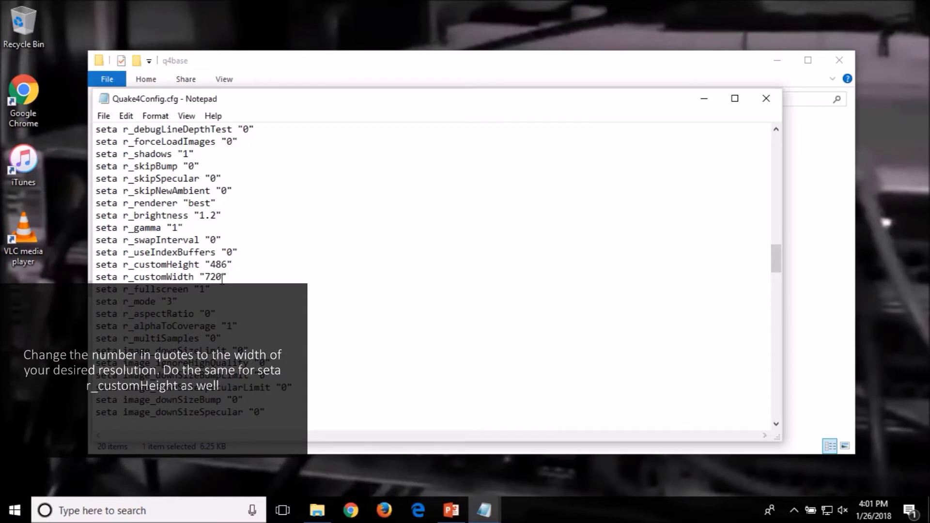
pyautogui.press('BackSpace')
pyautogui.press('BackSpace')
pyautogui.press('BackSpace')
pyautogui.write('1366')
# Change the r_customHeight value from 486 to 768.
pyautogui.click(227, 264)
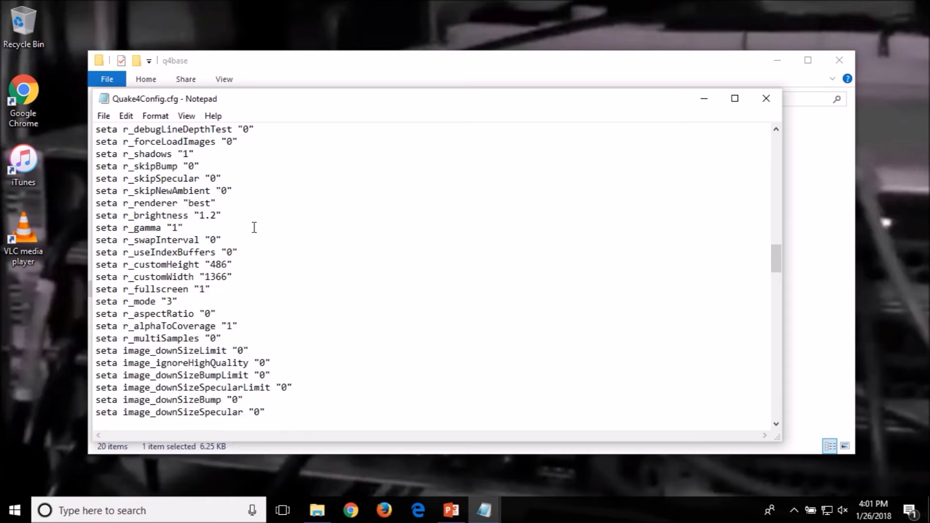
pyautogui.press('BackSpace')
pyautogui.press('BackSpace')
pyautogui.press('BackSpace')
pyautogui.write('768')
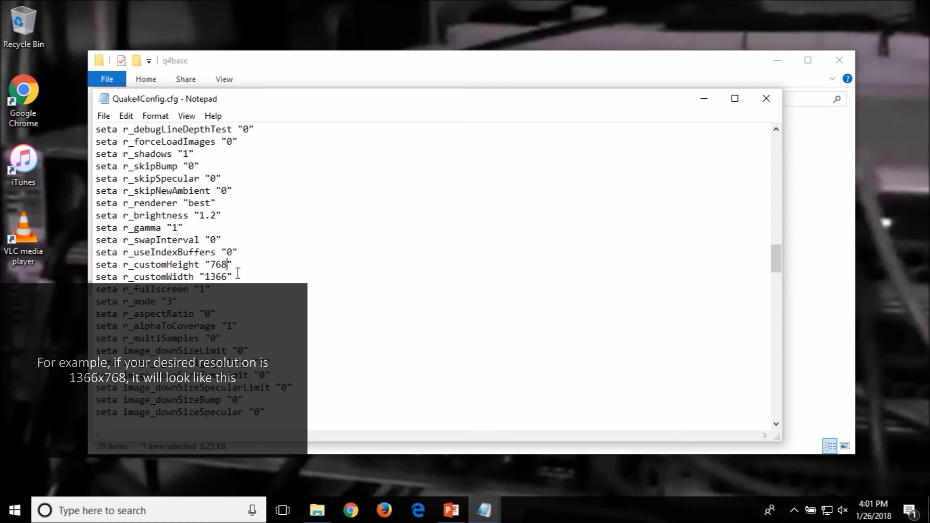
pyautogui.moveTo(96, 264); pyautogui.dragTo(233, 277)
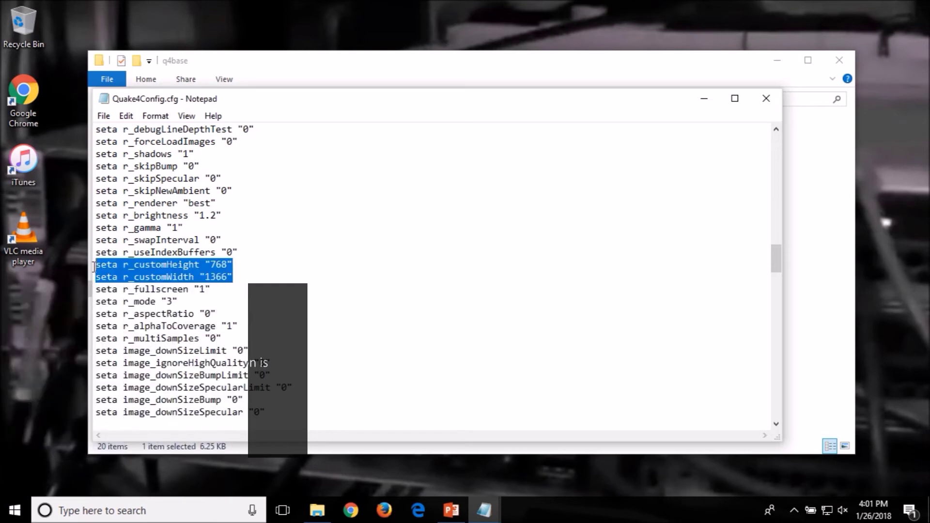
pyautogui.click(244, 277)
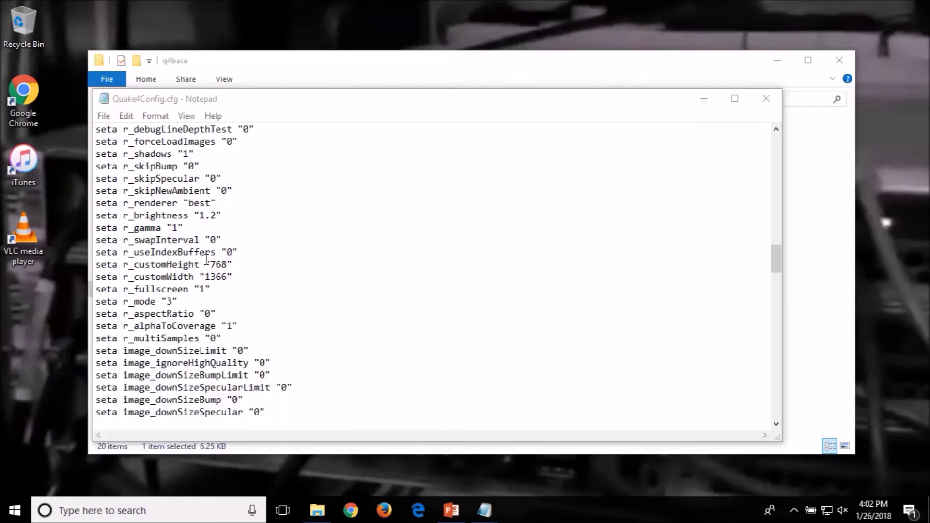
# Change the r_mode value from 3 to -1 so the custom resolution applies.
pyautogui.moveTo(178, 301); pyautogui.dragTo(96, 303)
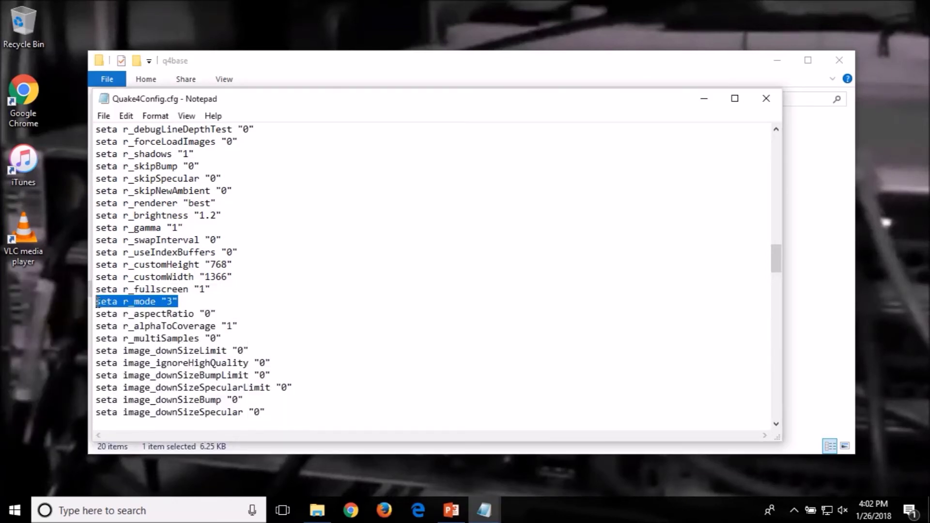
pyautogui.click(188, 300)
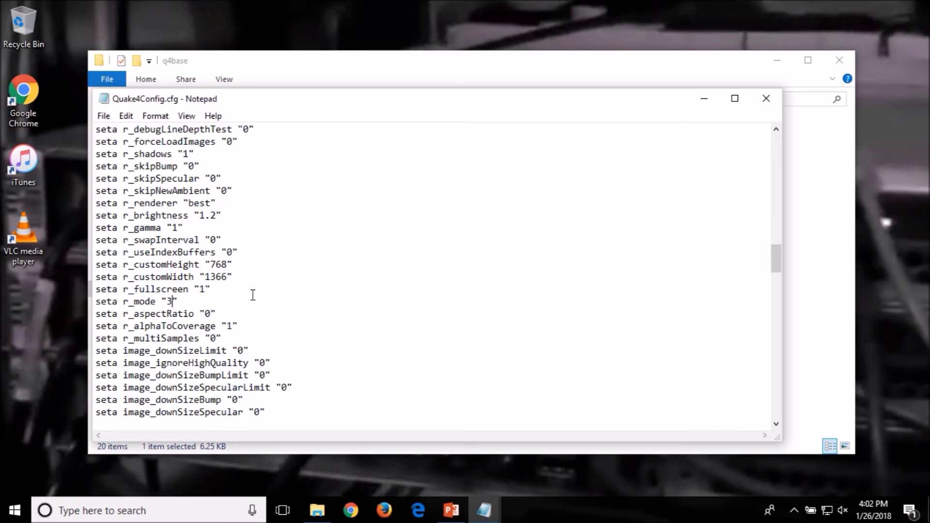
pyautogui.press('BackSpace')
pyautogui.write('-1')
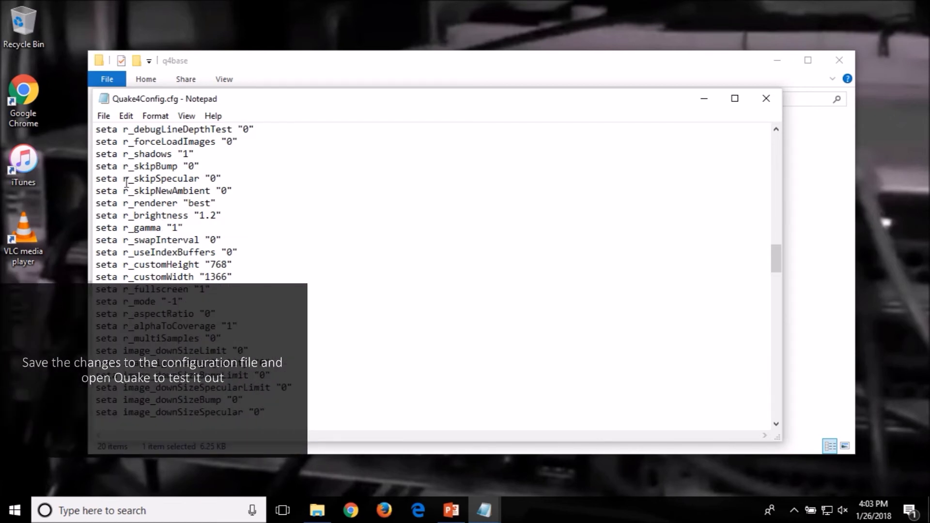
pyautogui.click(103, 117)
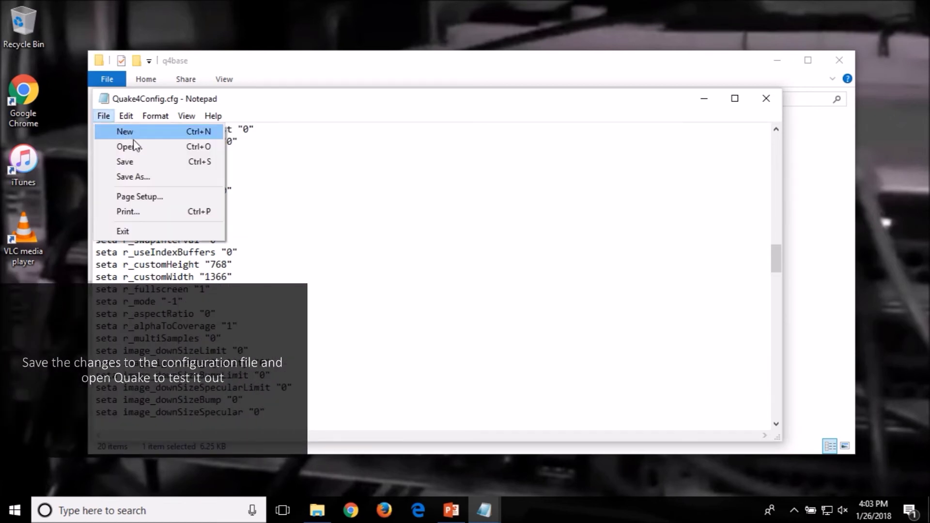
# Save Quake4Config.cfg with the 1366x768 and r_mode -1 edits.
pyautogui.click(139, 164)
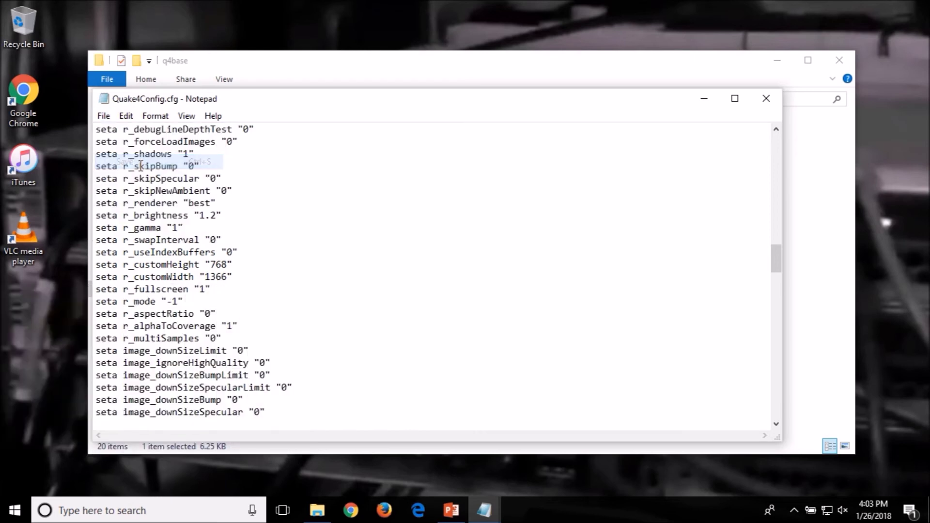